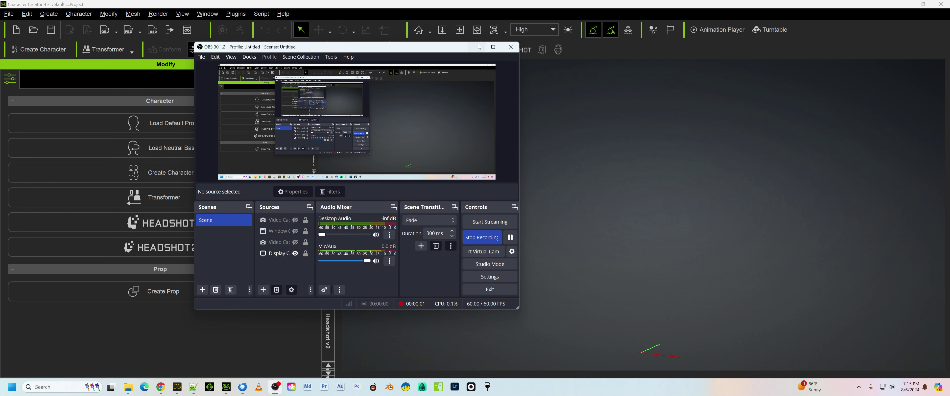
- Minimize OBS and bring the Chrome window up over Character Creator 4
left_click(478, 47)
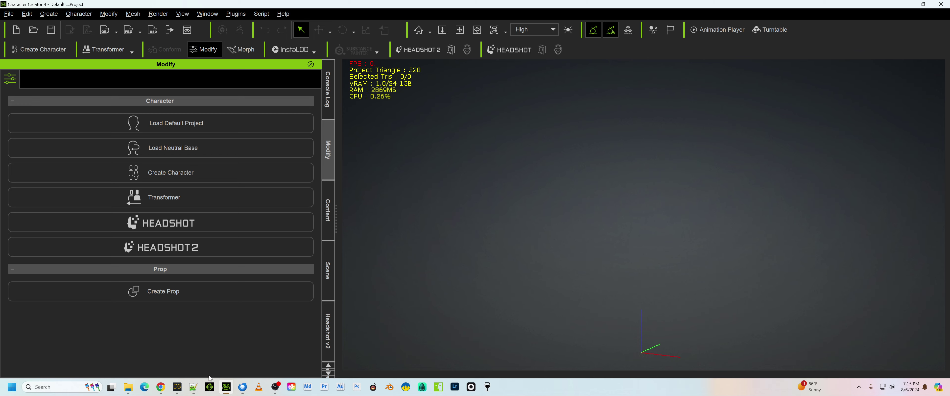
left_click(164, 390)
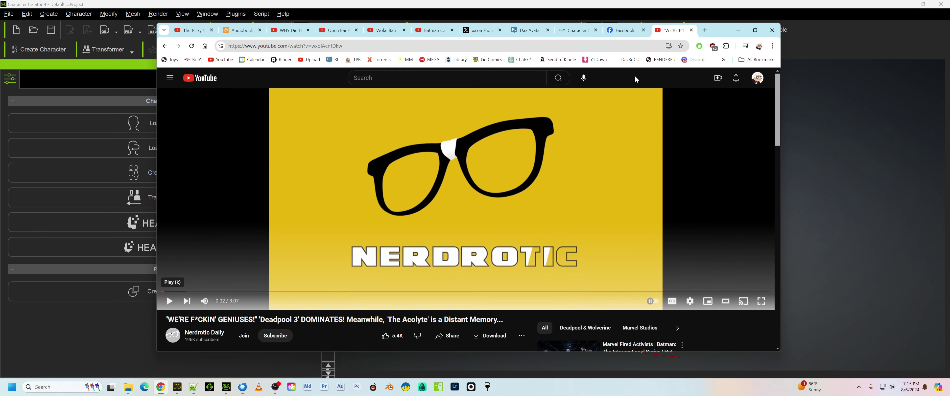
- Open the 'Using INI for Loading All Body Textures' manual page, dismiss the mail alert, and return to its top
left_click(528, 36)
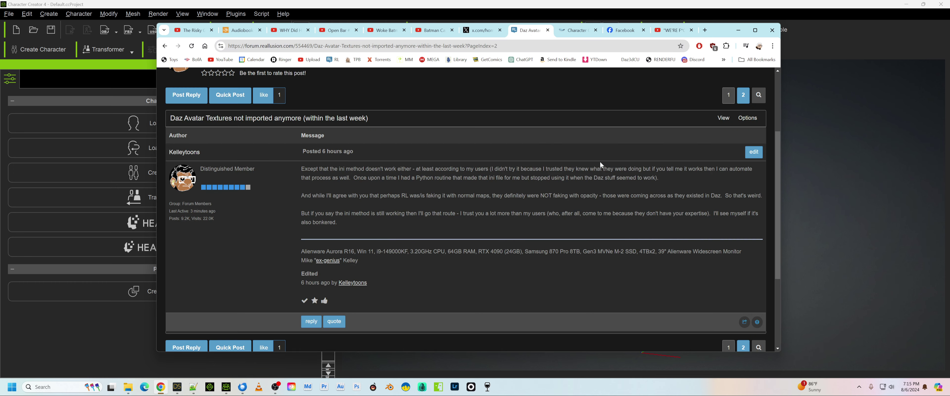
left_click(577, 31)
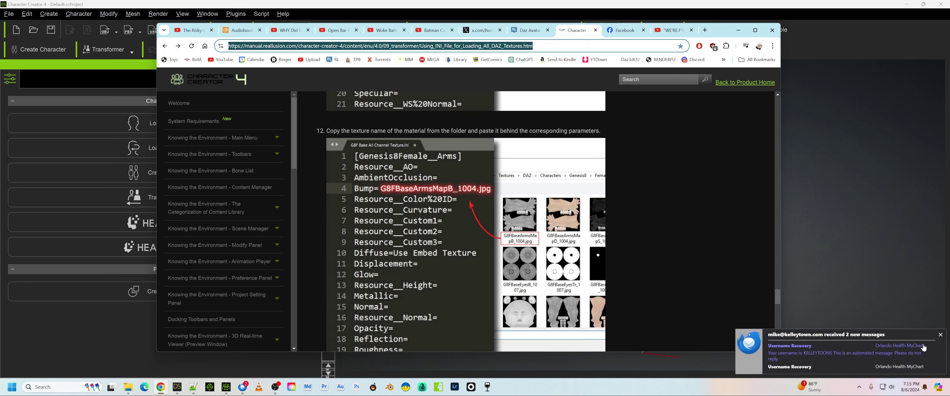
left_click(939, 334)
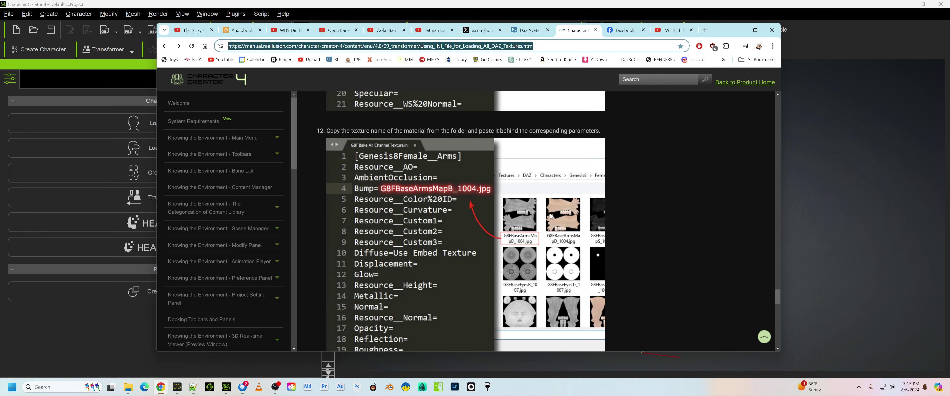
scroll(443, 255, "up", 20)
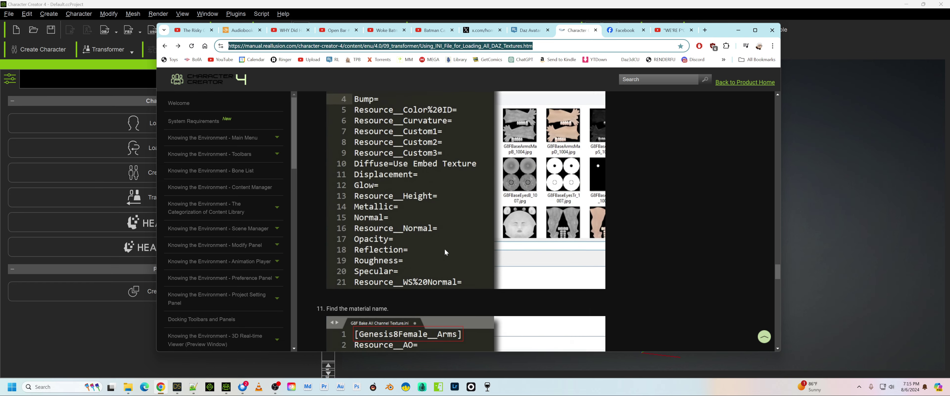
scroll(449, 235, "up", 5)
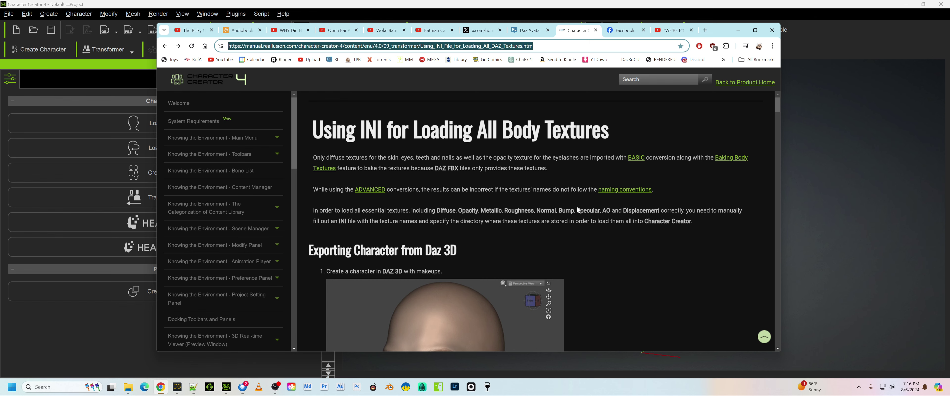
- Read the manual's export, texture and import sections down to Editing INI File step 11
scroll(572, 201, "down", 10)
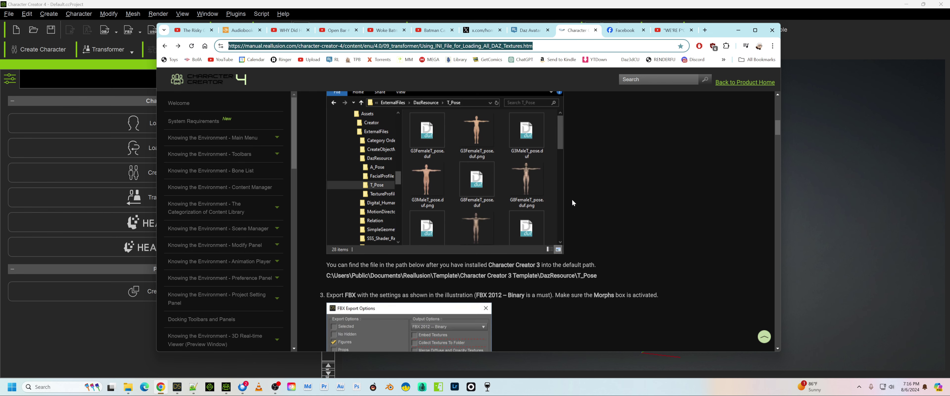
scroll(572, 200, "up", 10)
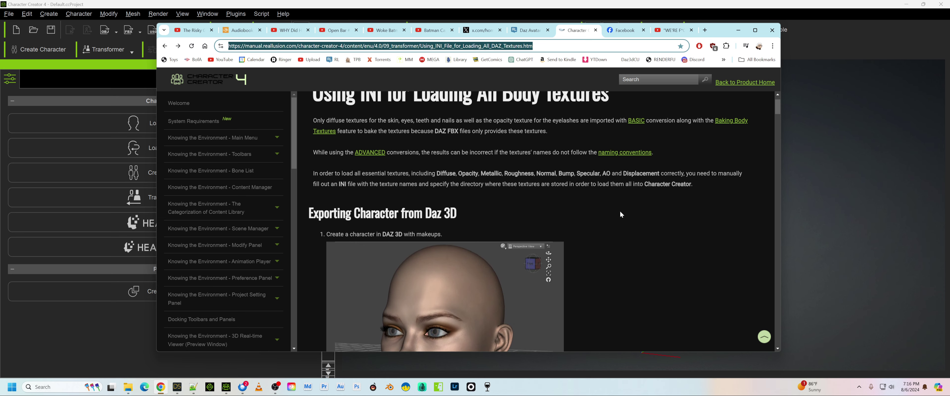
scroll(584, 212, "down", 6)
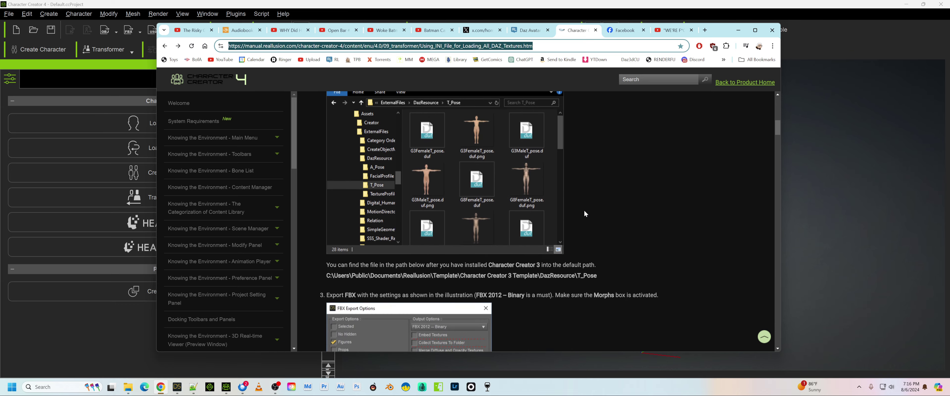
scroll(584, 212, "down", 5)
scroll(584, 212, "up", 5)
scroll(584, 212, "down", 8)
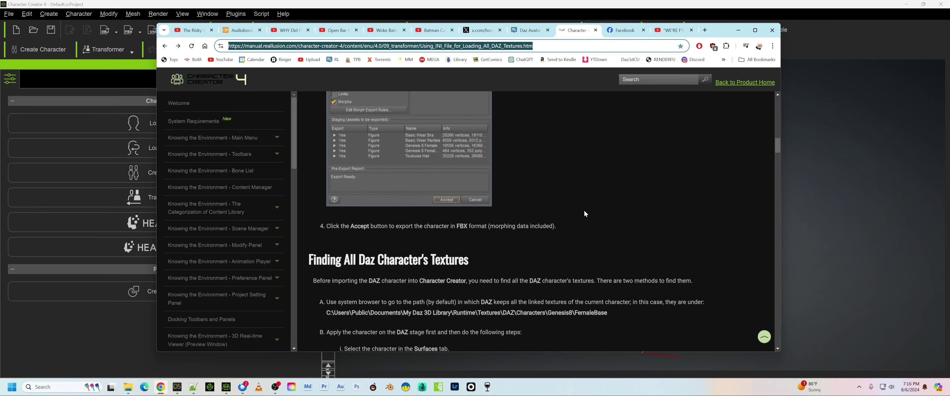
scroll(585, 213, "down", 5)
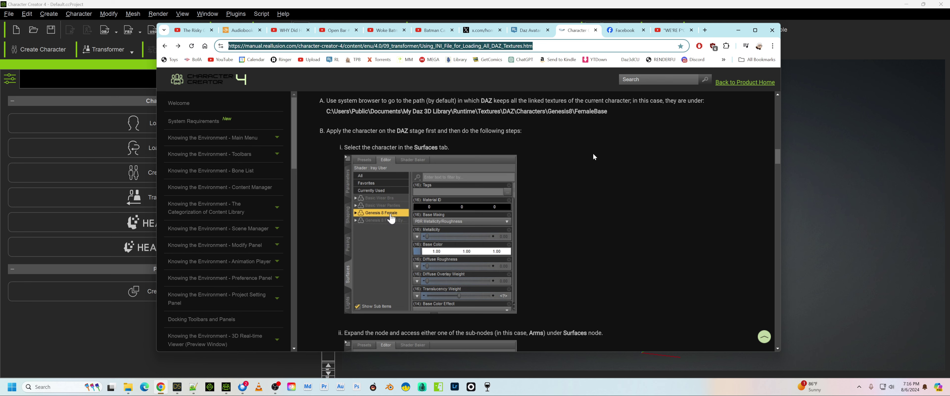
scroll(594, 154, "down", 1)
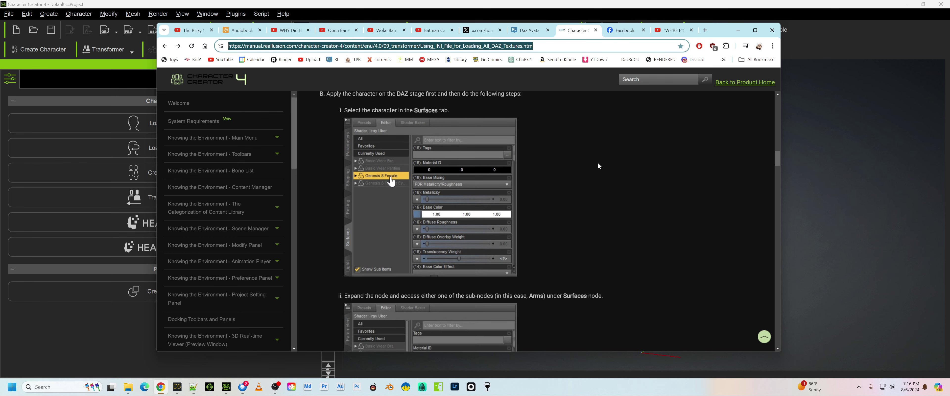
scroll(570, 179, "down", 10)
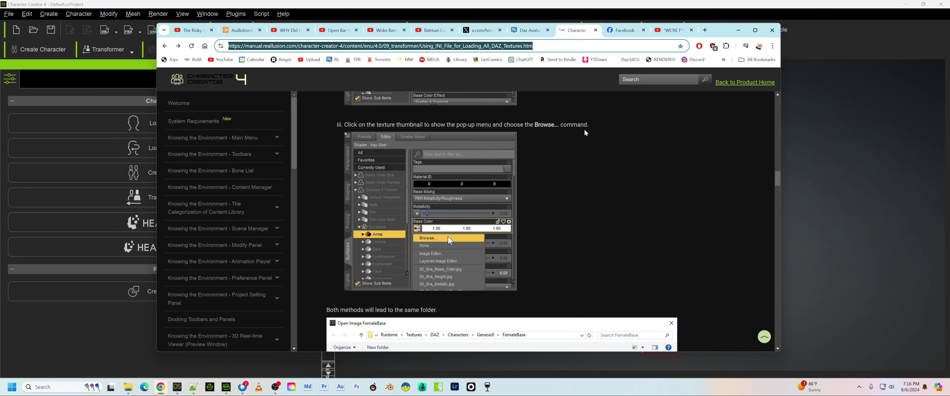
scroll(586, 133, "down", 9)
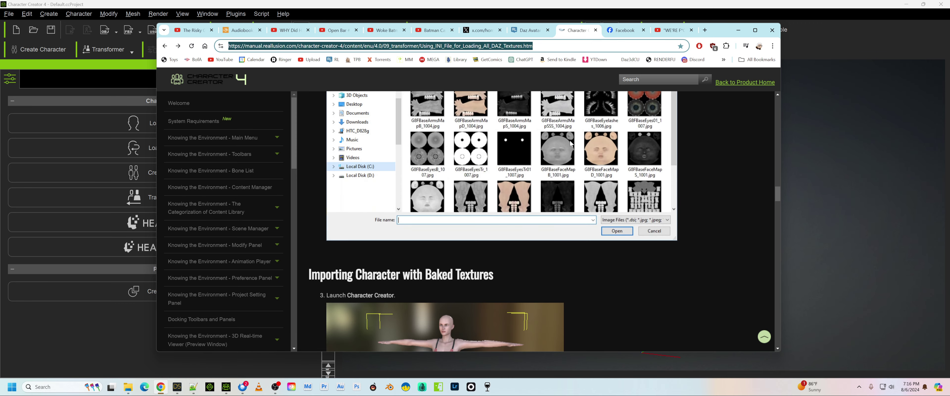
scroll(552, 178, "down", 4)
scroll(553, 166, "down", 1)
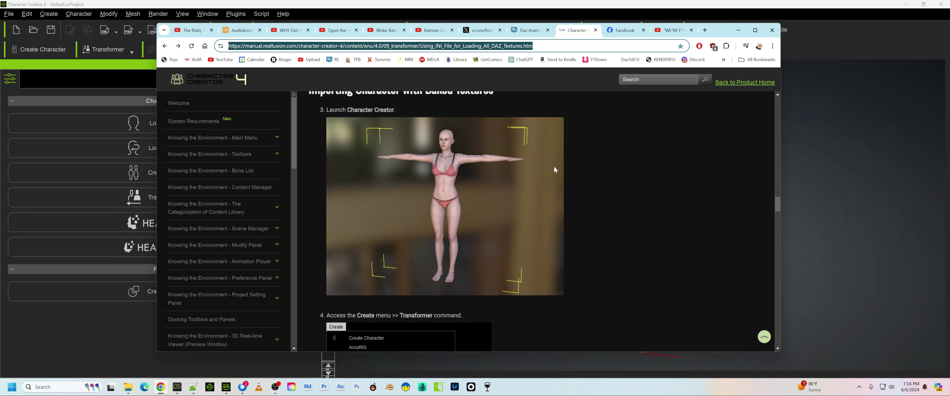
scroll(543, 176, "up", 1)
scroll(484, 176, "down", 13)
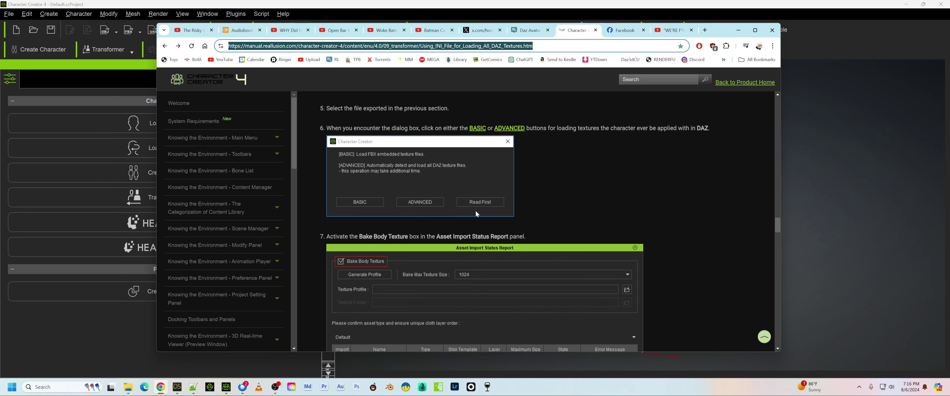
scroll(457, 216, "down", 2)
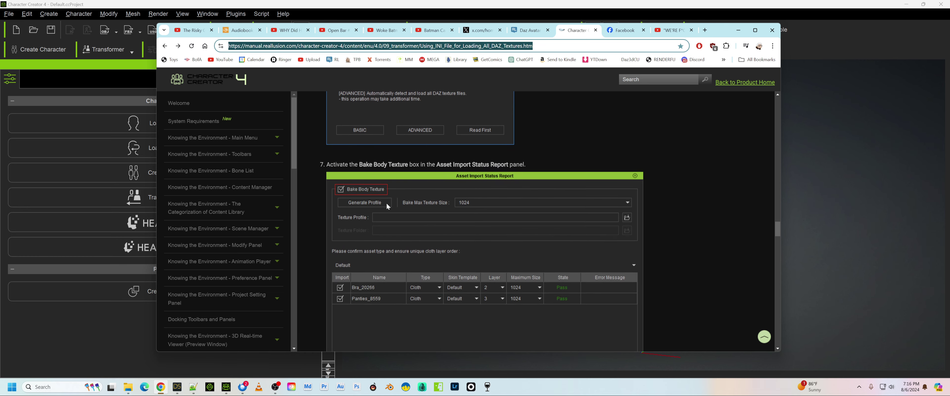
scroll(383, 202, "down", 9)
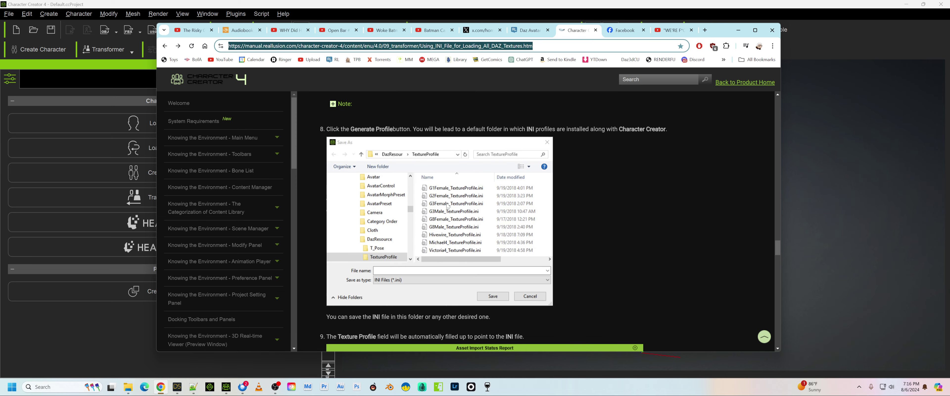
scroll(446, 203, "down", 10)
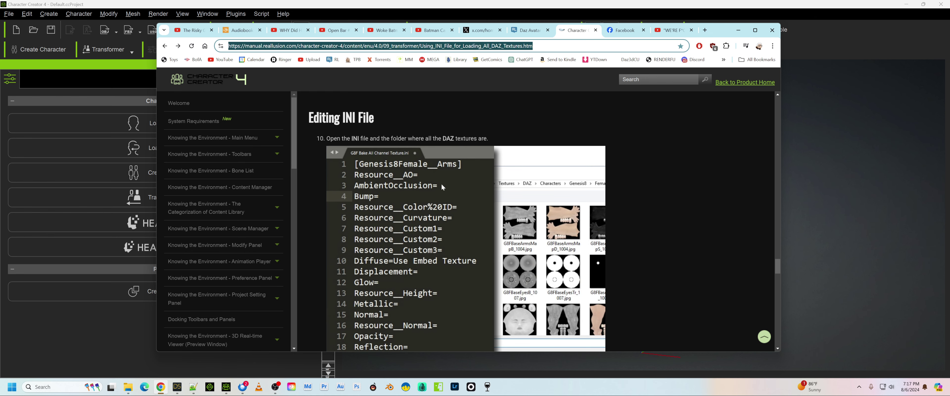
scroll(440, 183, "down", 7)
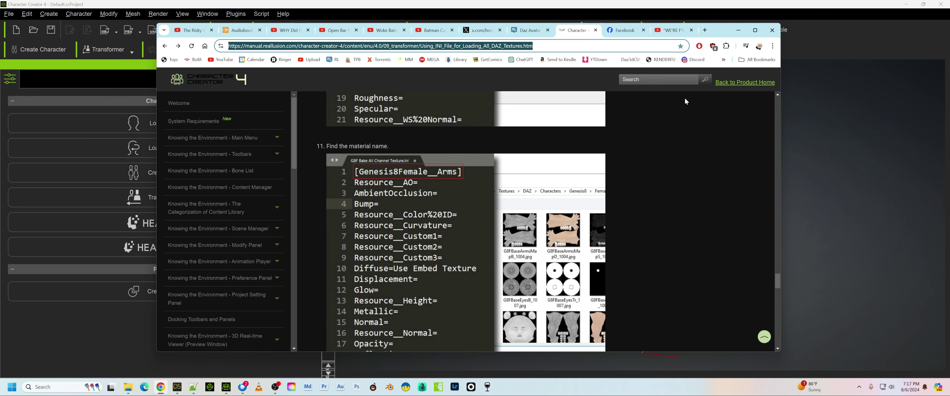
- Minimize Chrome, show CC4's Console Log, and bring up DAZ Studio with Lawrence 9 HD
left_click(738, 30)
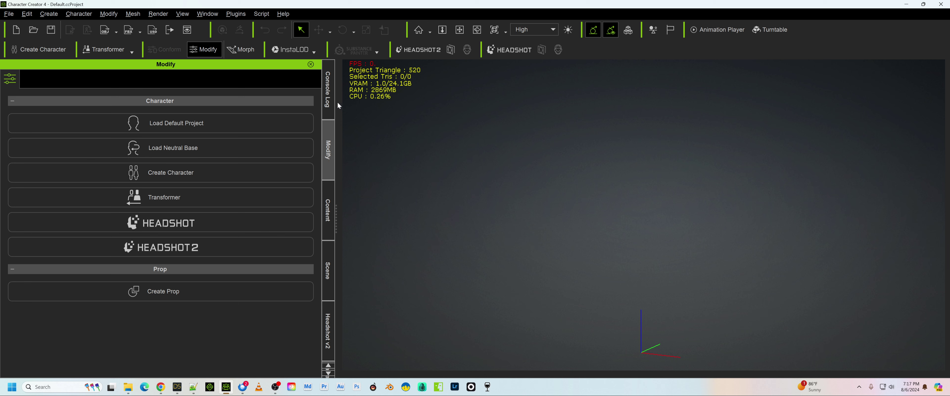
left_click(328, 92)
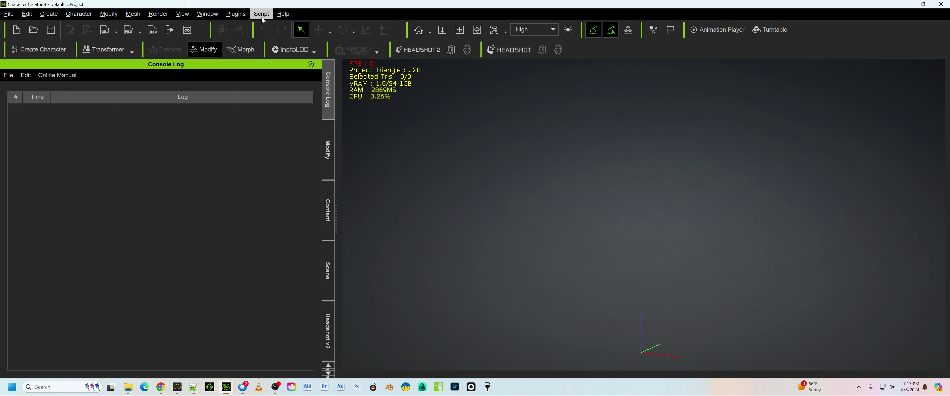
left_click(177, 387)
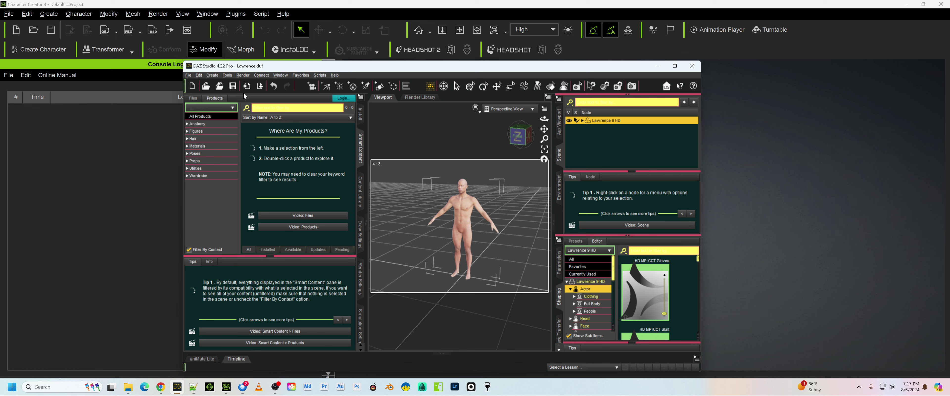
- Close DAZ Studio's Save As options without saving and minimize DAZ Studio
left_click(188, 75)
mouse_move(201, 119)
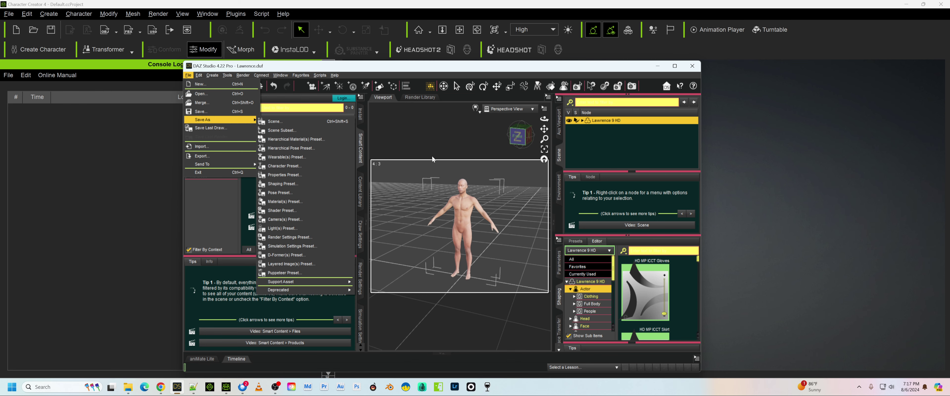
left_click(472, 145)
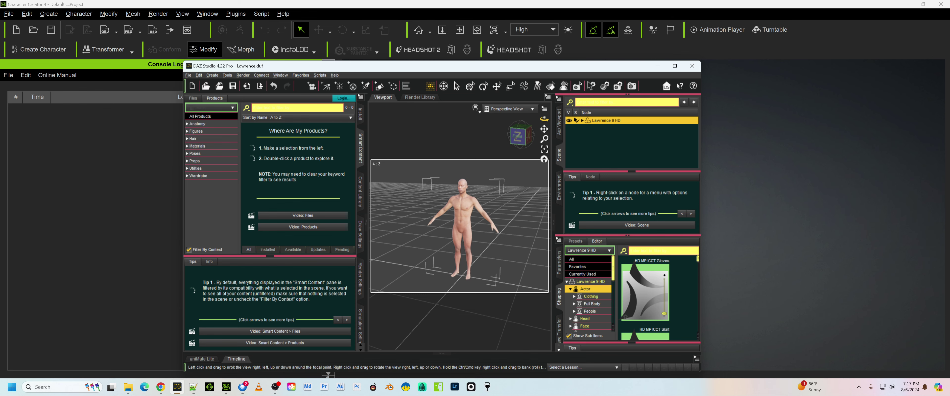
left_click(657, 67)
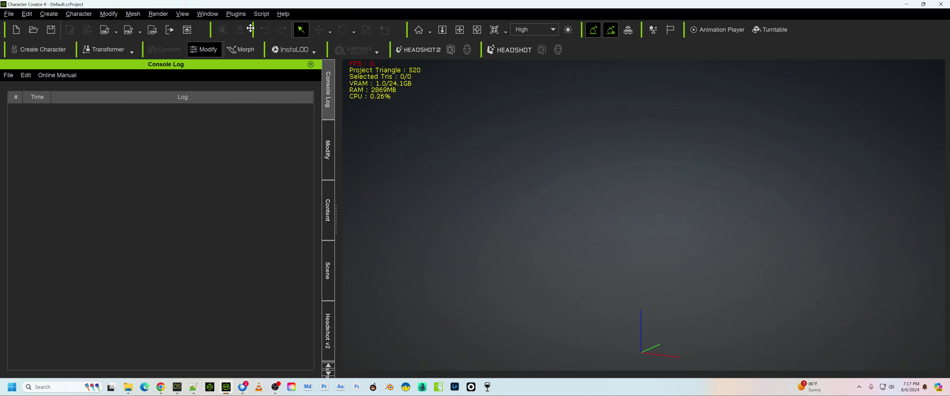
- Run the Daz_ini_File_Creation_1_5.py Python script on Lawrence.duf
left_click(261, 15)
left_click(261, 27)
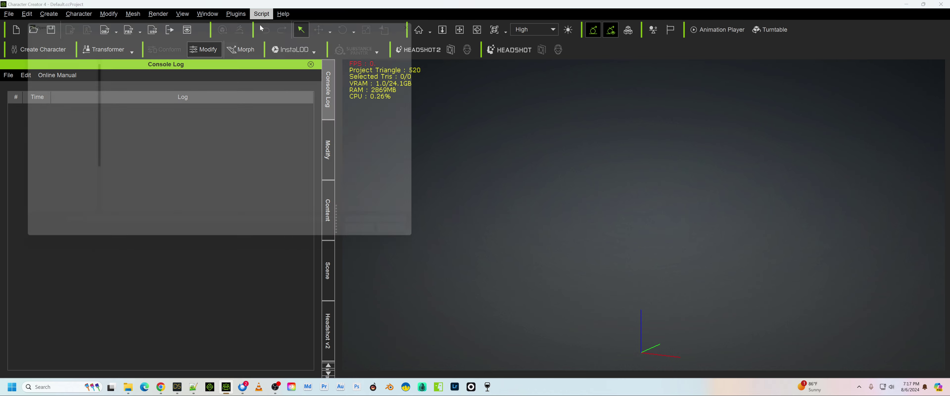
left_click_drag(286, 16, 566, 48)
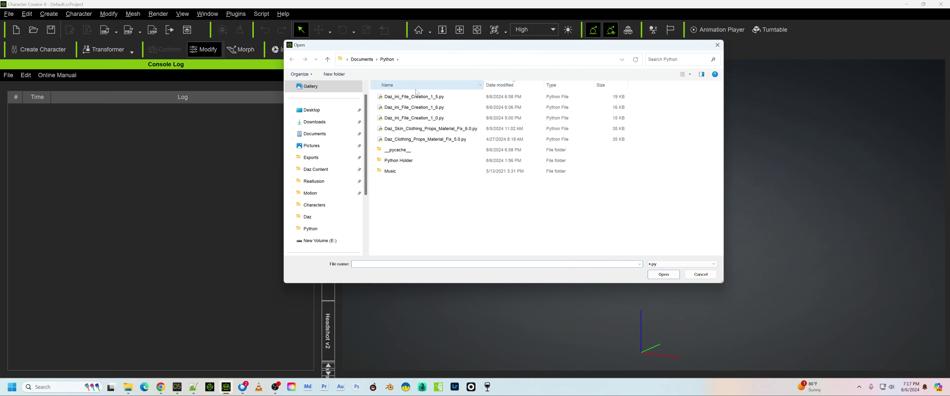
double_click(414, 97)
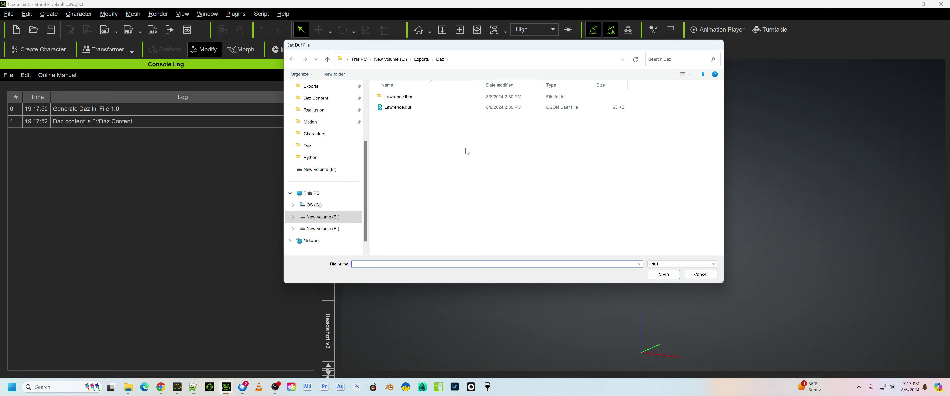
double_click(407, 111)
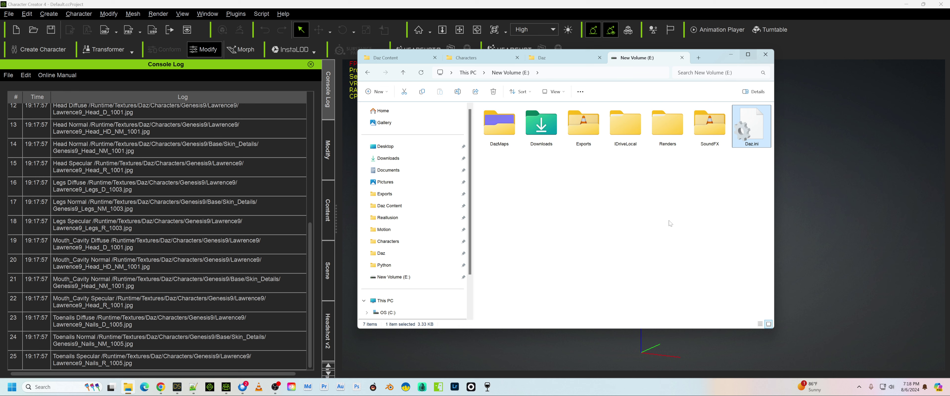
right_click(750, 131)
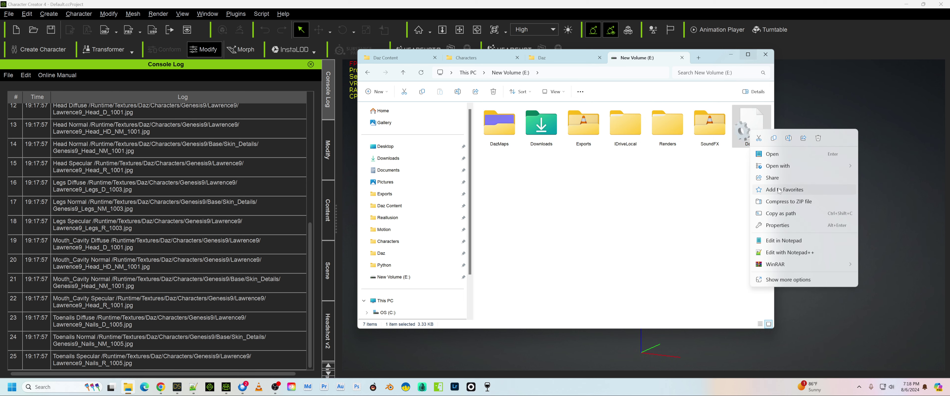
left_click(785, 240)
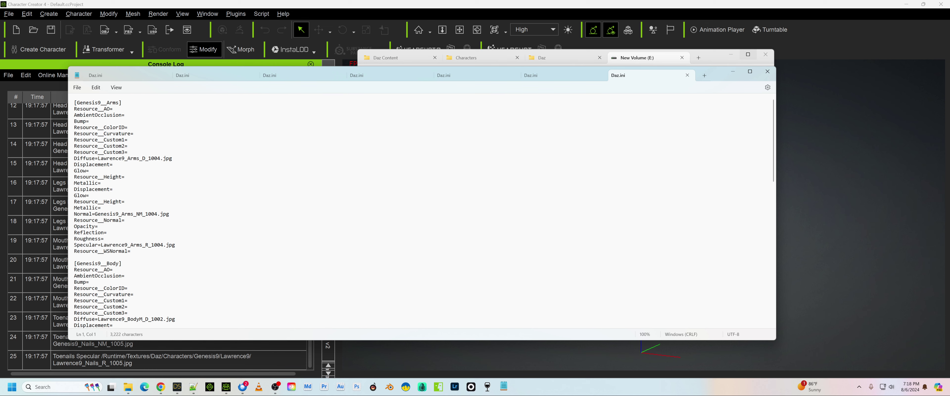
scroll(181, 165, "down", 8)
scroll(181, 165, "up", 8)
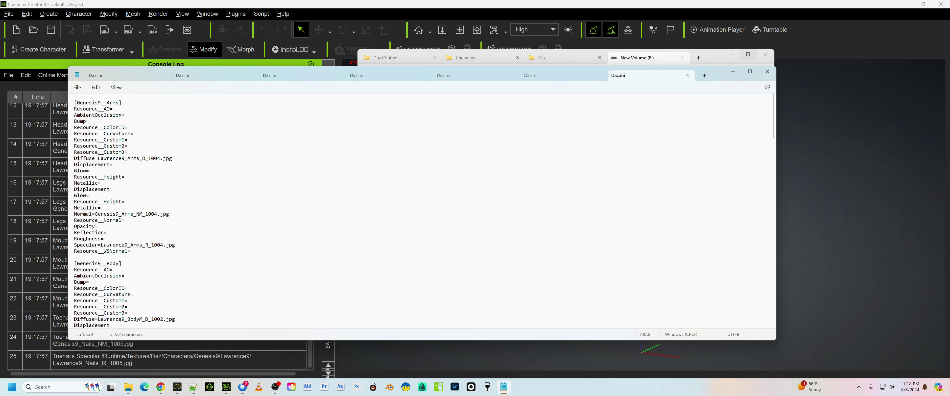
scroll(420, 210, "down", 5)
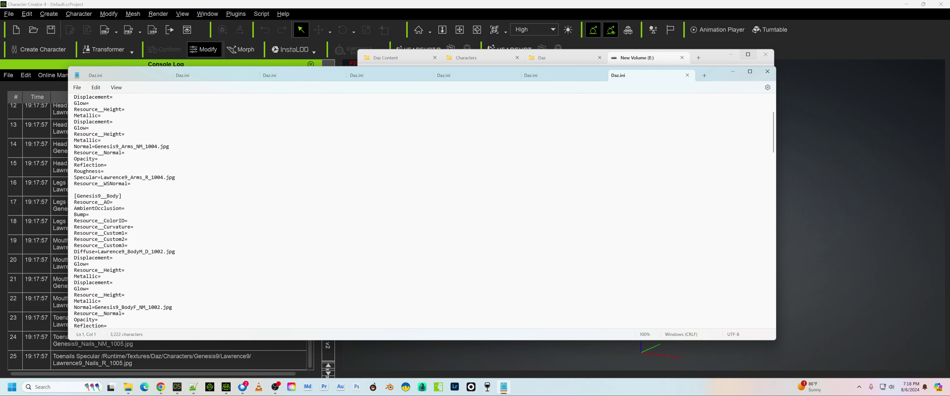
scroll(145, 222, "down", 6)
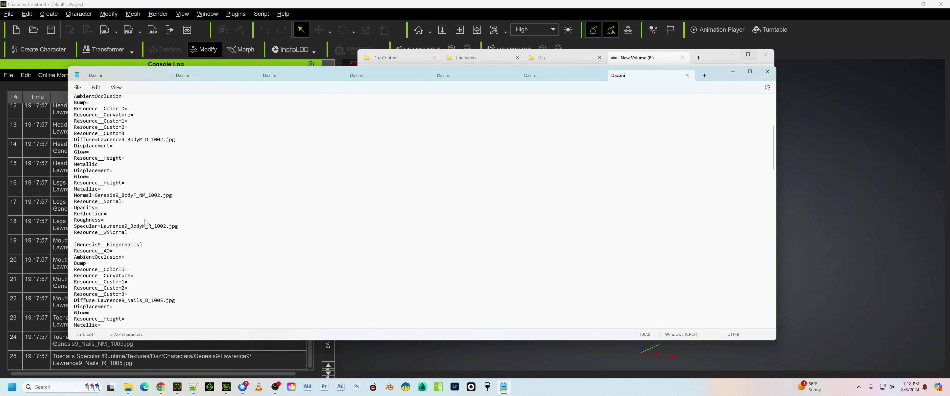
scroll(144, 223, "down", 11)
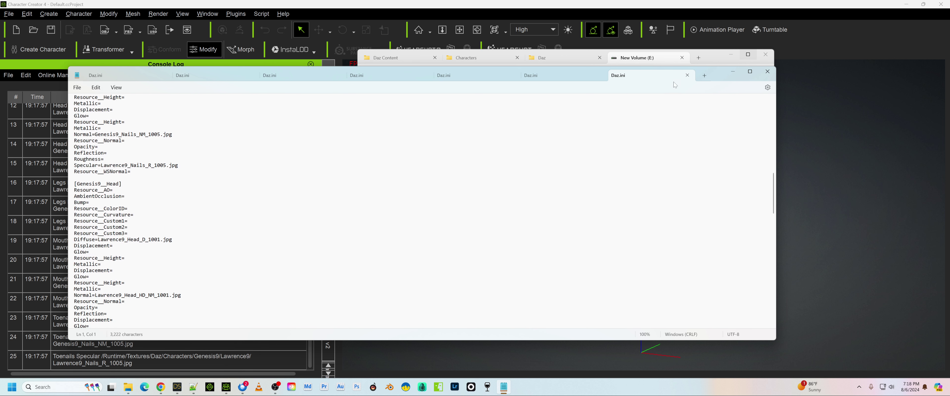
left_click(768, 71)
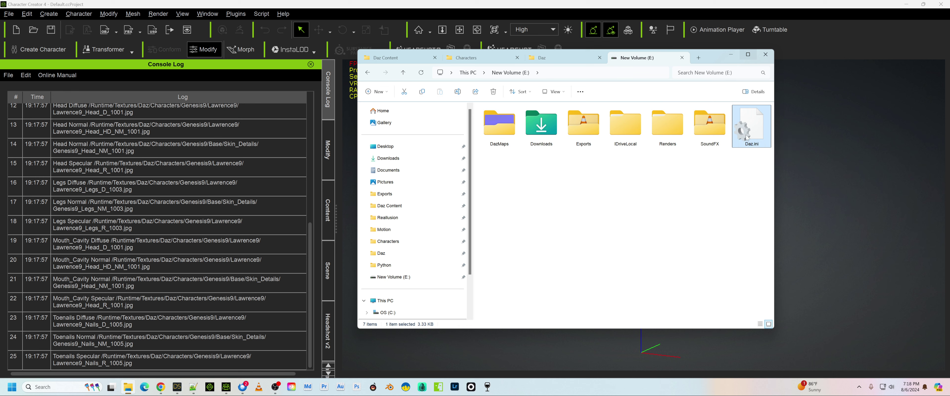
- Check the 16 maps in DazMaps, go back to New Volume (E:), and return to the console log
double_click(498, 144)
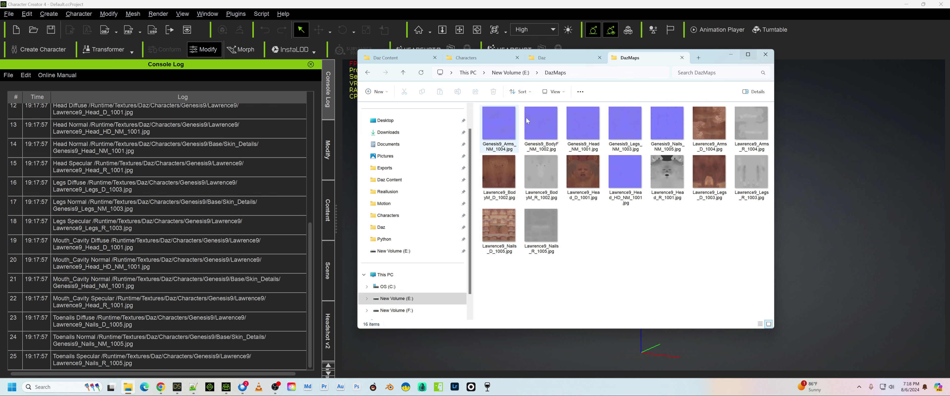
left_click(510, 72)
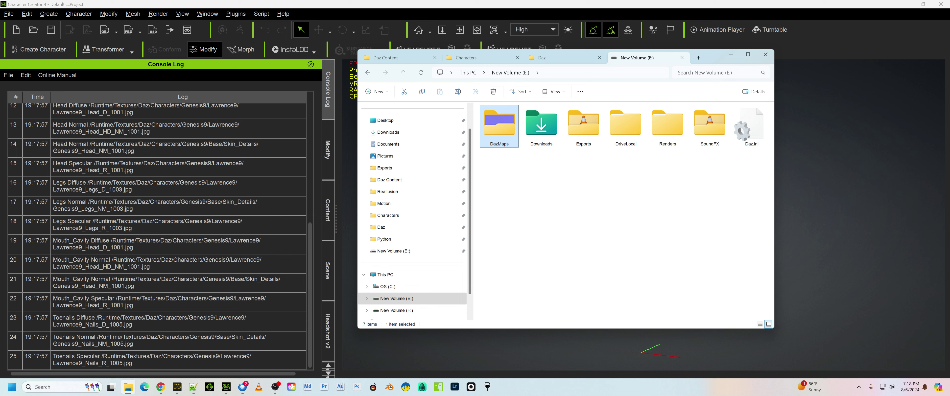
left_click(25, 74)
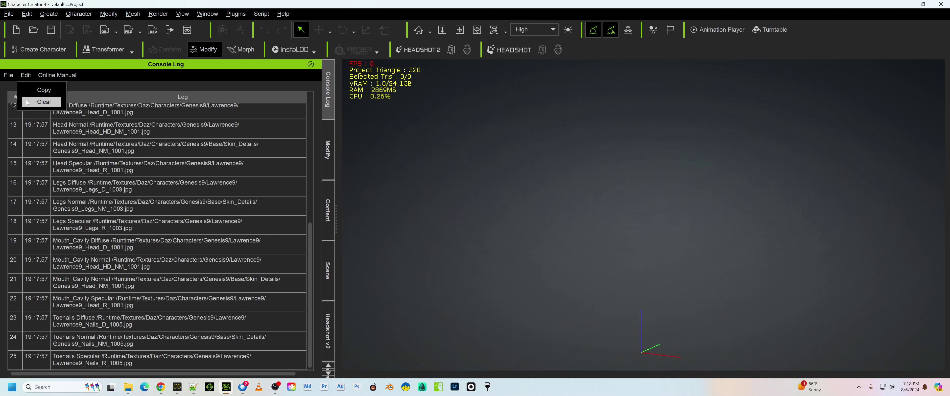
- Clear the console log, then cancel a first Transformer CC3+ import of Lawrence.fbx
left_click(27, 102)
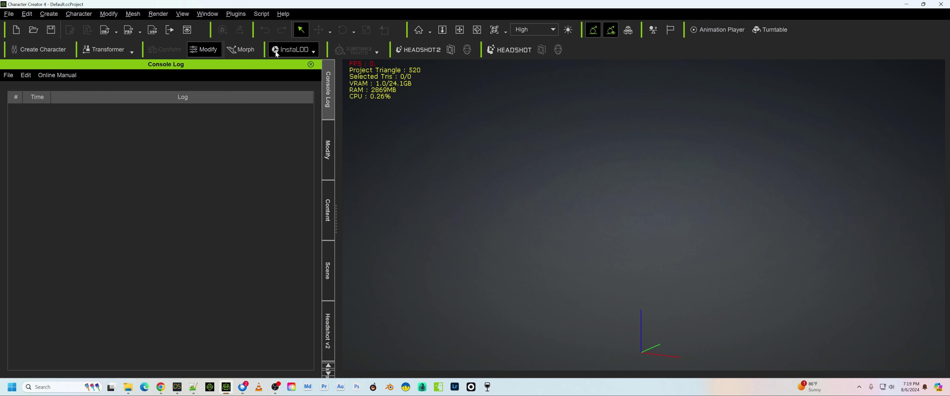
left_click(124, 54)
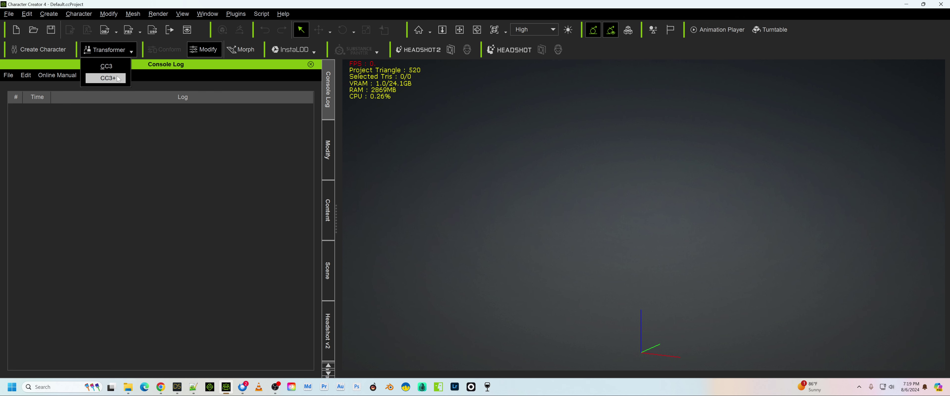
left_click(105, 79)
double_click(144, 76)
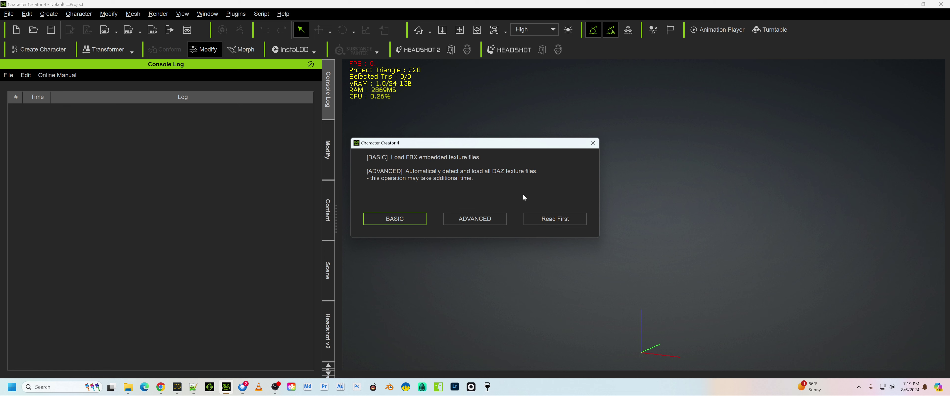
left_click(593, 143)
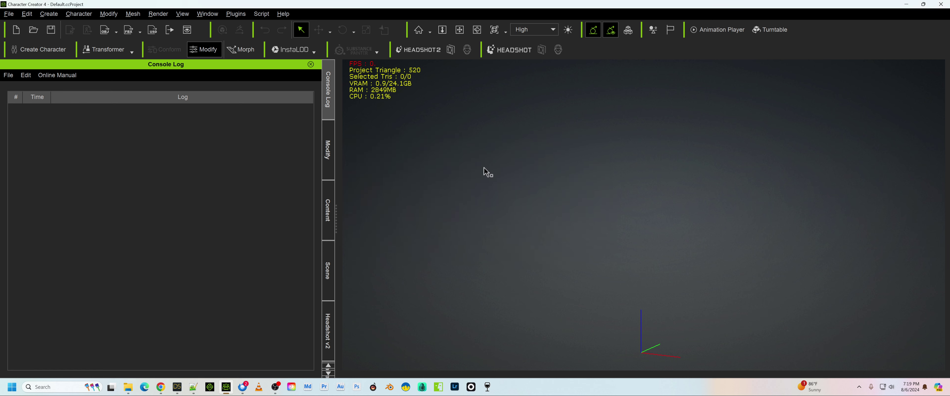
left_click(262, 14)
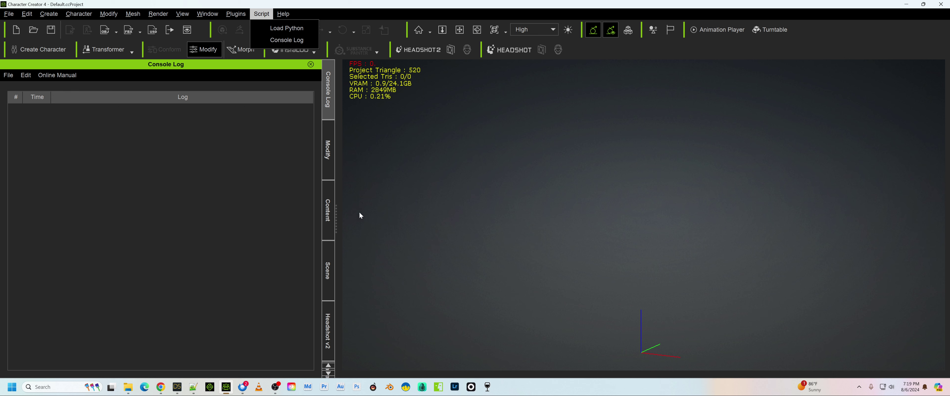
- Import Lawrence.fbx via Transformer CC3+ using the ADVANCED automatic Daz texture loading
left_click(123, 53)
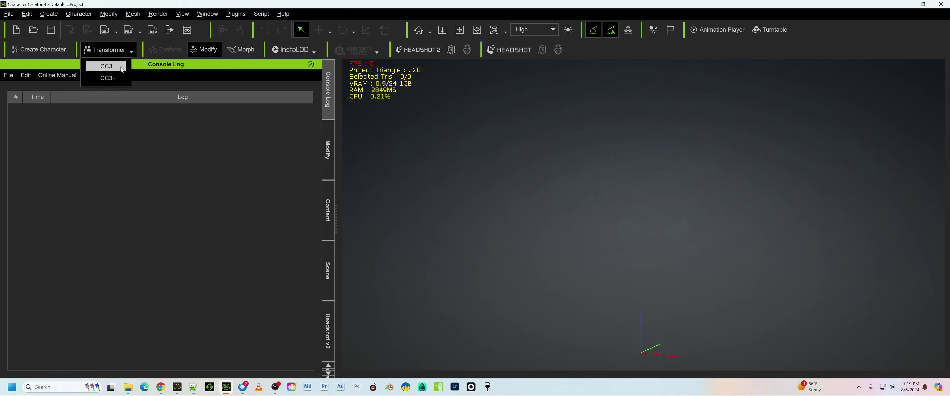
left_click(109, 78)
double_click(153, 77)
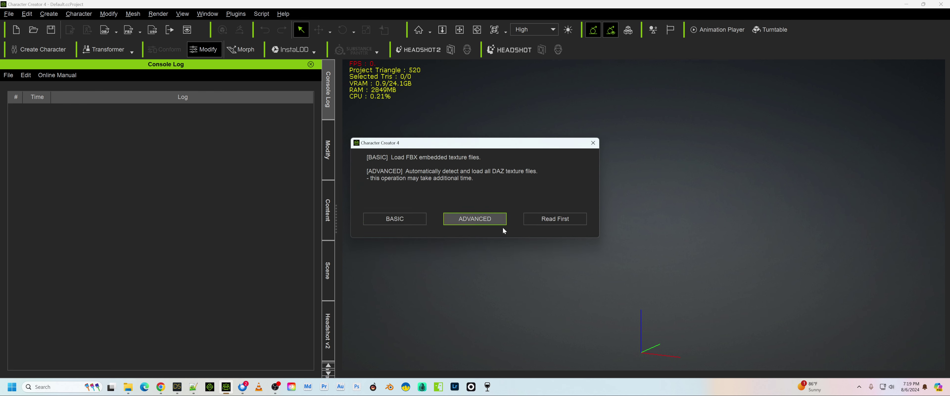
left_click(476, 223)
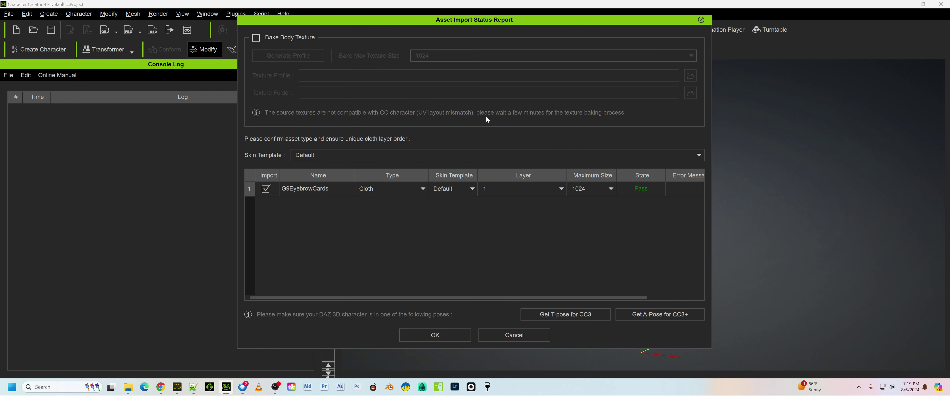
- Turn on Bake Body Texture with a 2048 maximum bake texture size
left_click(255, 38)
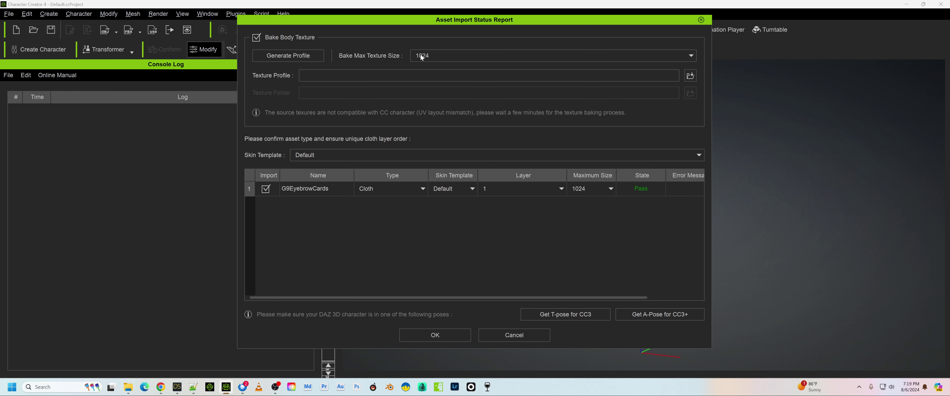
left_click(450, 55)
left_click(429, 69)
- Set the Texture Profile to E:/Daz.ini and the Texture Folder to E:/DazMaps
left_click(690, 76)
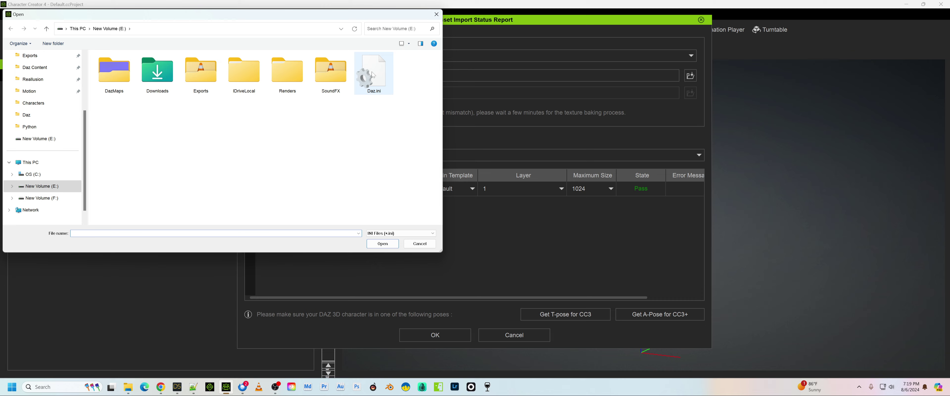
left_click(373, 74)
double_click(370, 81)
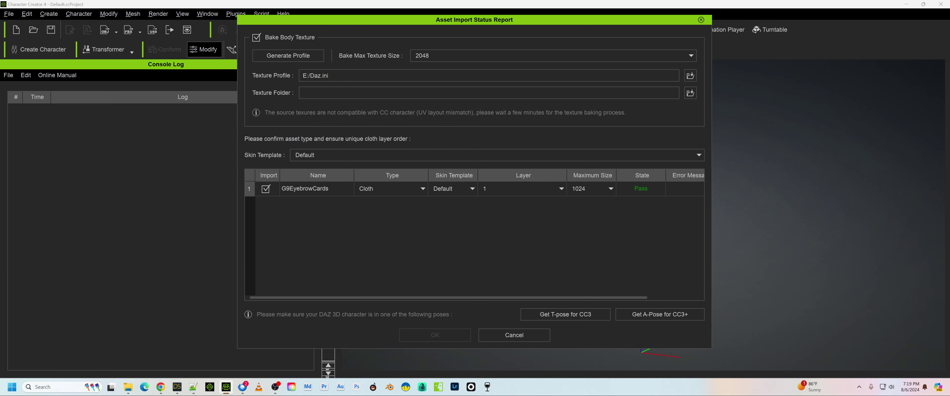
left_click(690, 92)
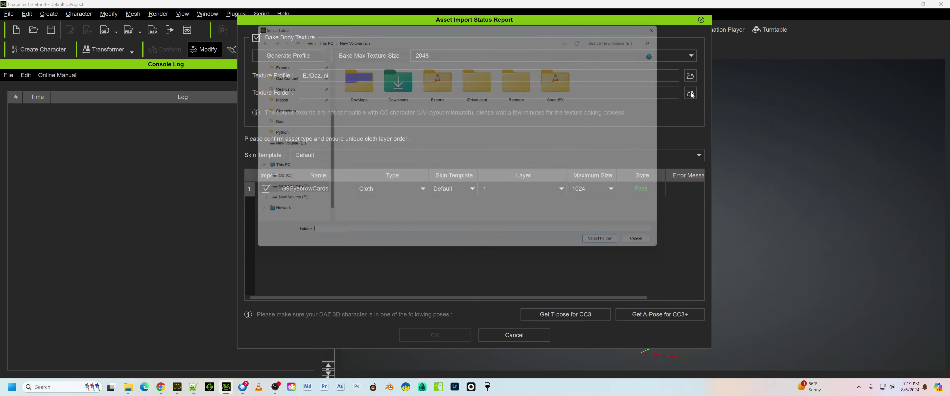
left_click(354, 98)
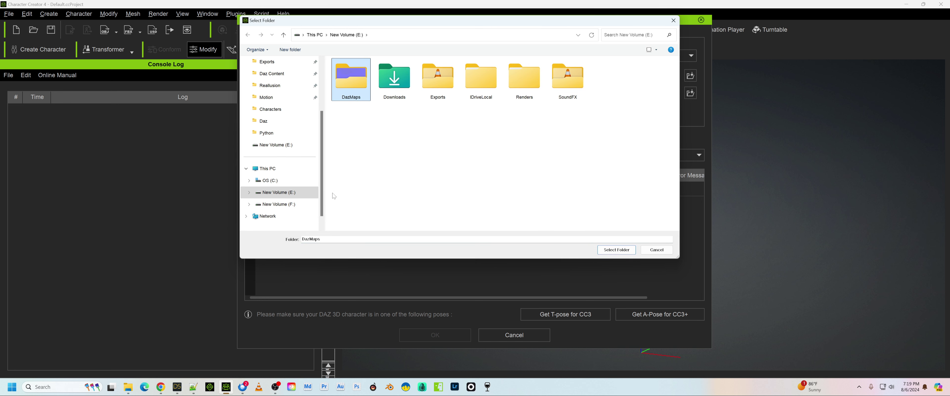
left_click(609, 250)
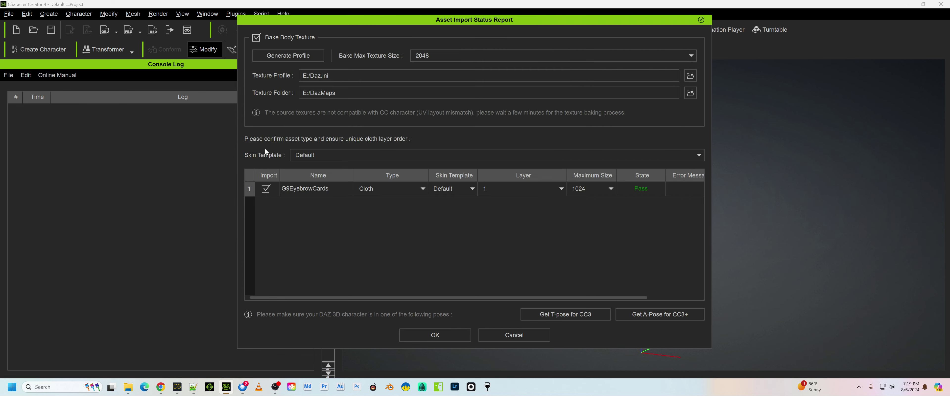
- Exclude the G9EyebrowCards row from the import and start importing the Lawrence character
left_click(265, 188)
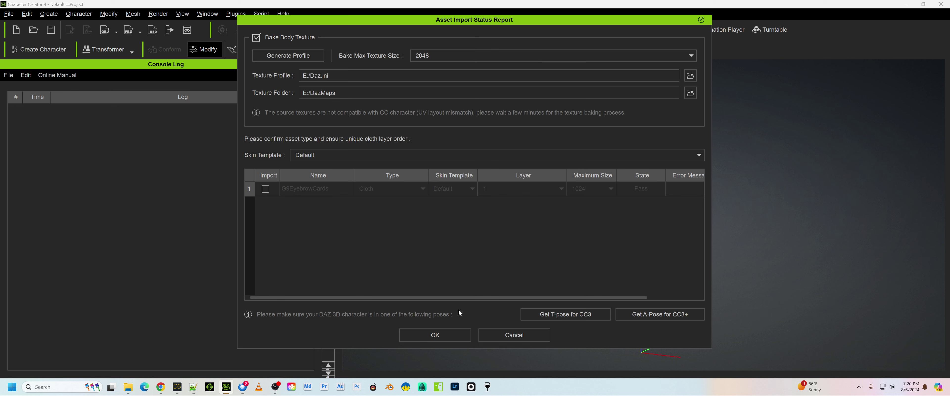
left_click(439, 333)
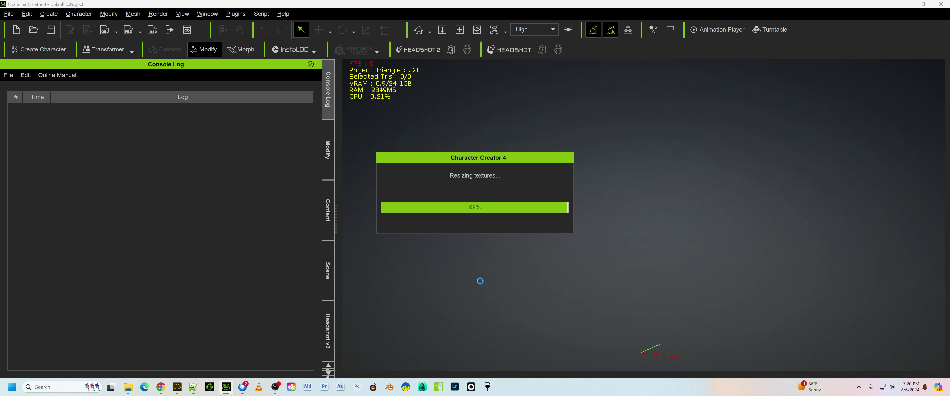